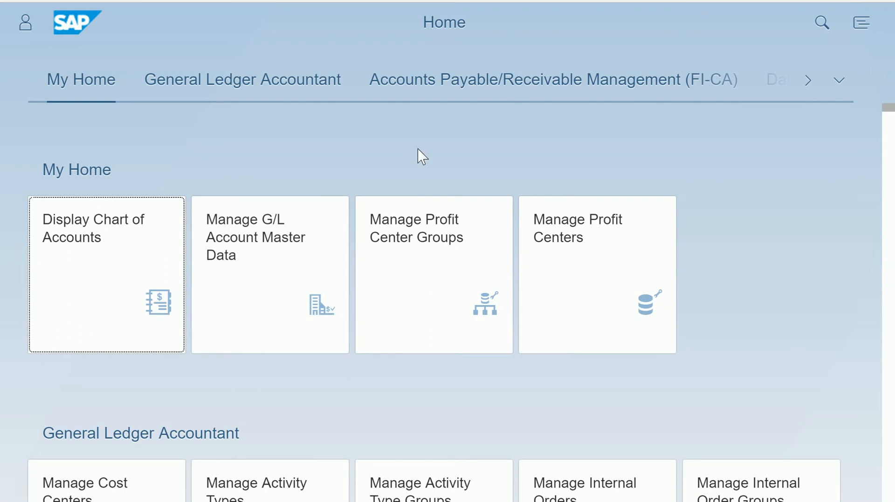
# Step: Look through the home page's app groups and open the Manage G/L Account Master Data app
pyautogui.click(810, 81)
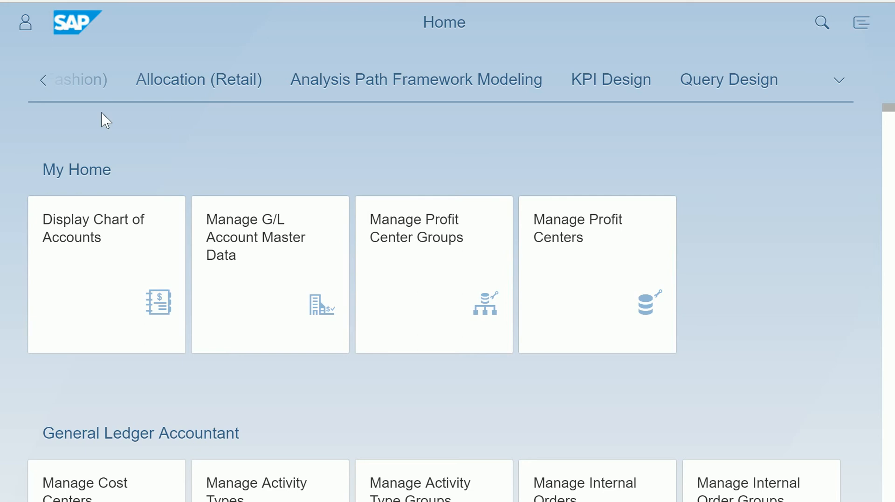
pyautogui.click(42, 81)
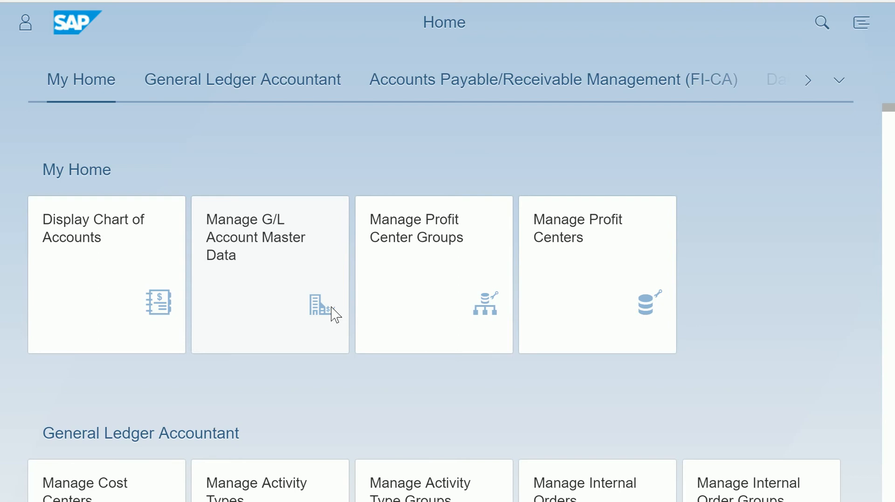
pyautogui.click(265, 231)
pyautogui.click(244, 247)
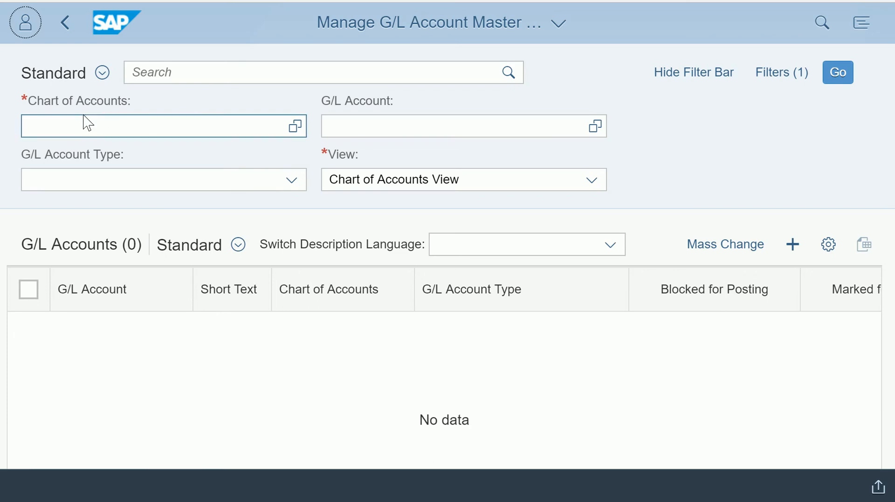
# Step: Filter the G/L accounts by chart of accounts YCOA and load the list
pyautogui.click(86, 132)
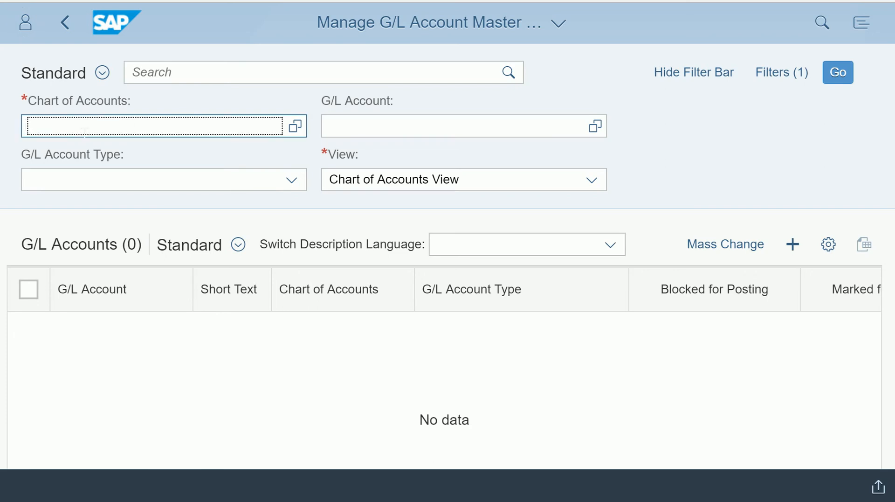
pyautogui.write('Y')
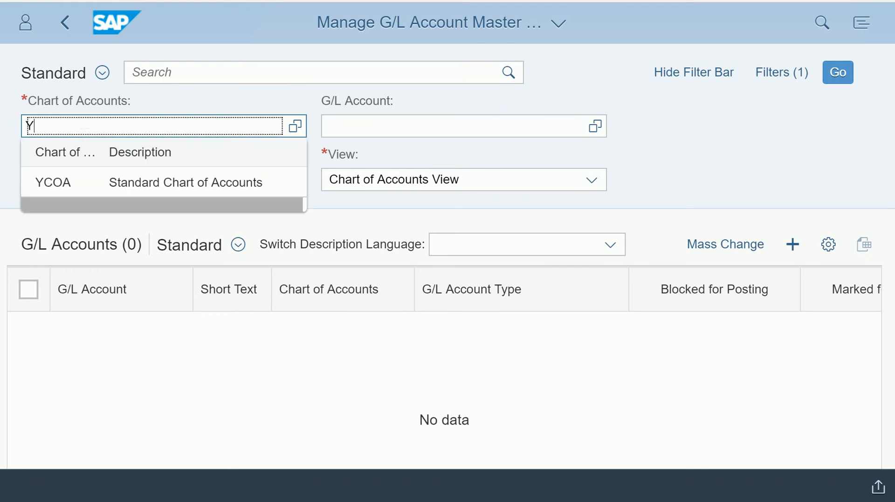
pyautogui.click(63, 183)
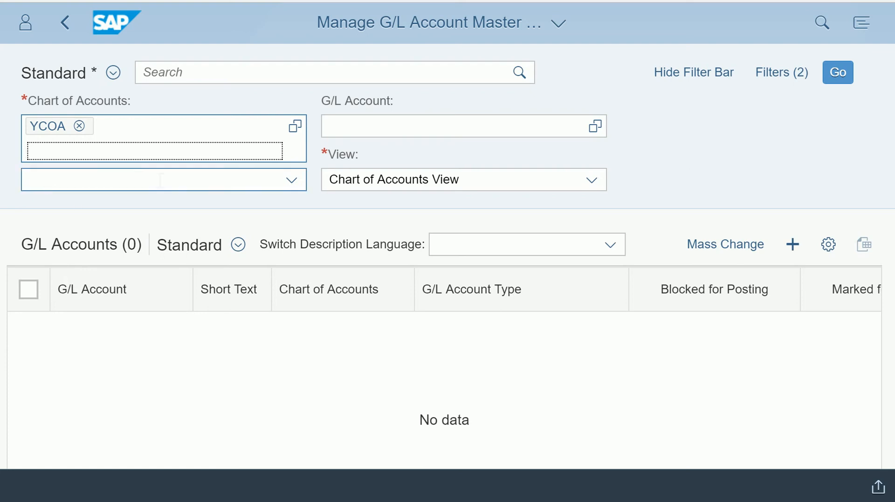
pyautogui.click(840, 75)
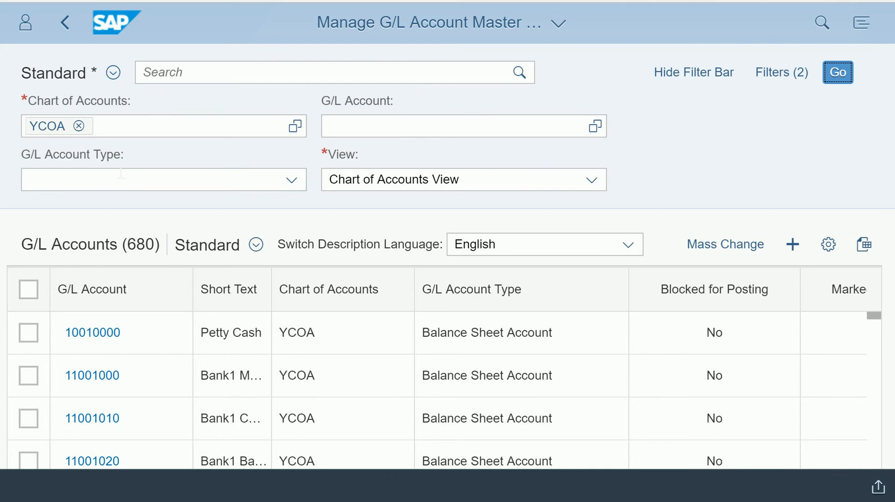
# Step: Restrict the G/L account list to the account type Primary Costs or Revenue and reload it
pyautogui.click(192, 183)
pyautogui.click(299, 183)
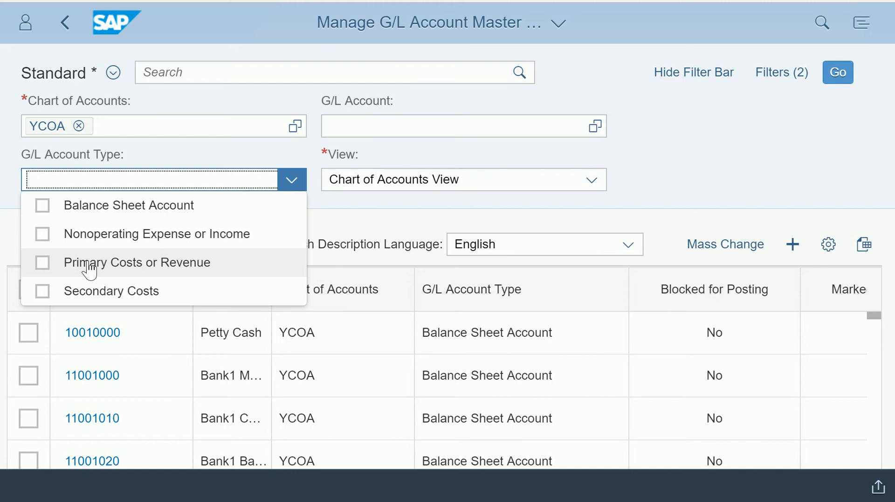
pyautogui.click(53, 269)
pyautogui.click(52, 264)
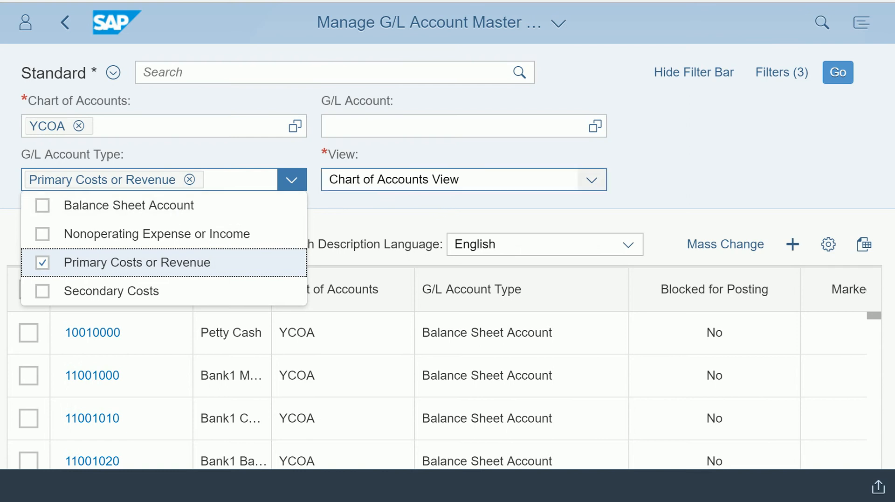
pyautogui.click(843, 76)
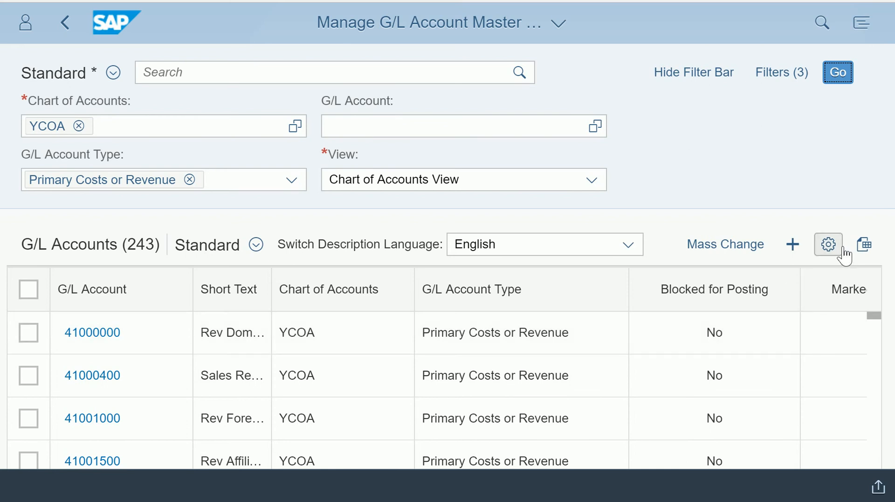
# Step: Add the Account Group column to the G/L accounts table and bring that column into view
pyautogui.click(844, 255)
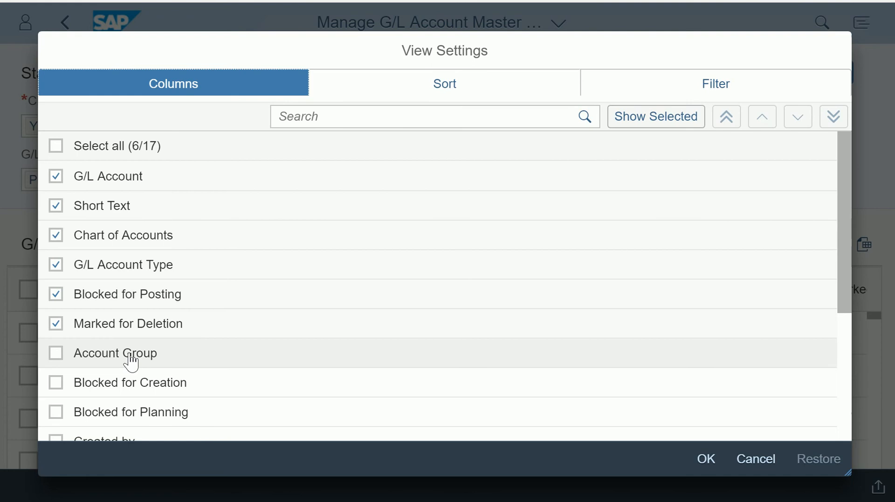
pyautogui.click(64, 355)
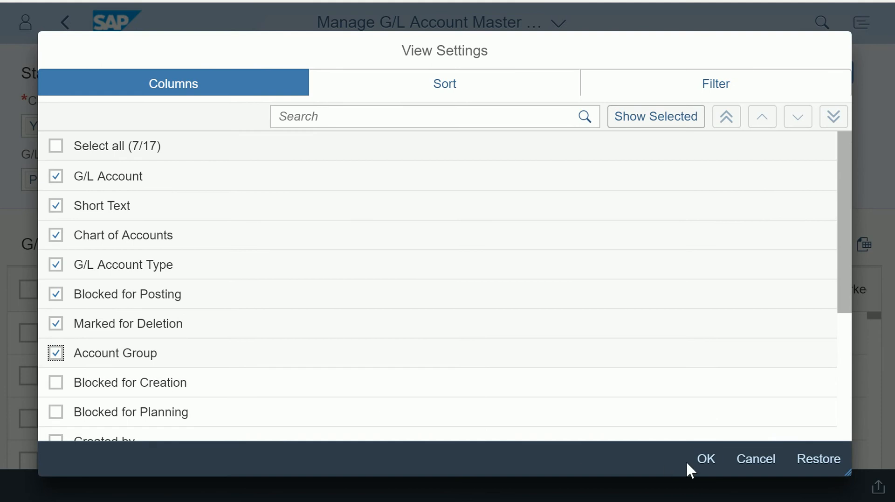
pyautogui.click(707, 461)
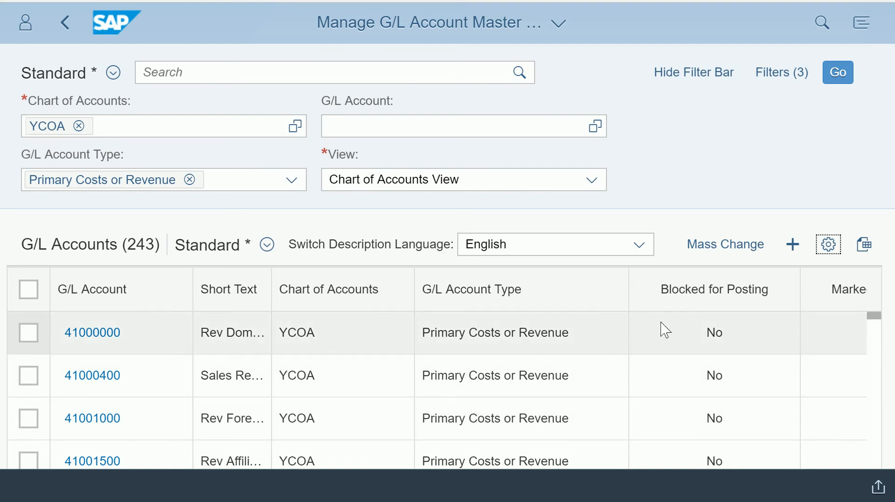
pyautogui.click(829, 311)
pyautogui.press('Right')
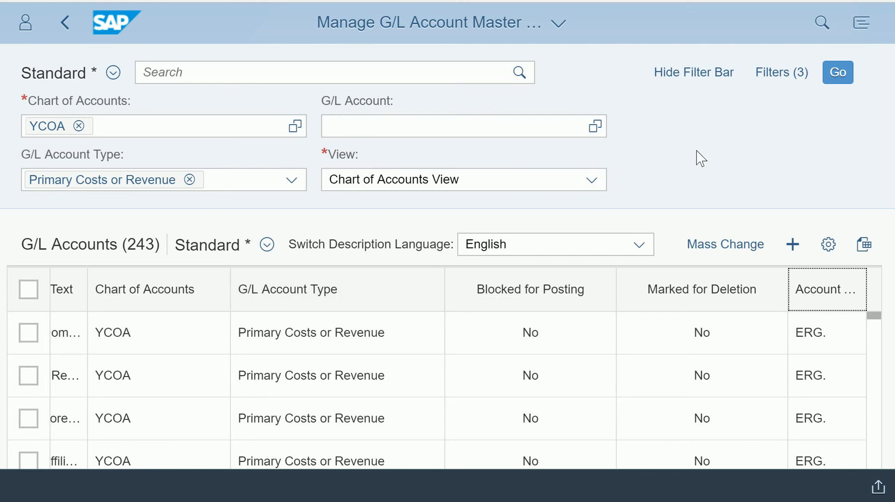
# Step: Select the first G/L account in the list, Rev Domestic Prod, and open its master data
pyautogui.click(29, 332)
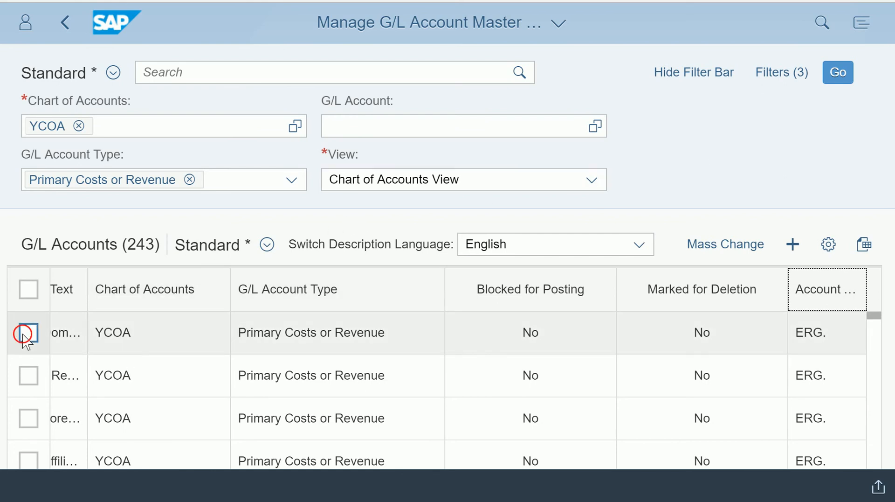
pyautogui.click(198, 396)
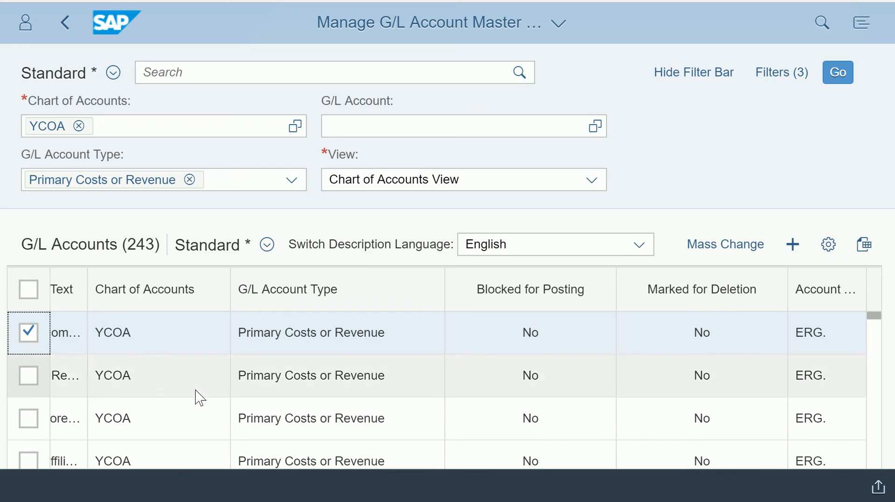
pyautogui.press('Left')
pyautogui.press('Left')
pyautogui.press('Left')
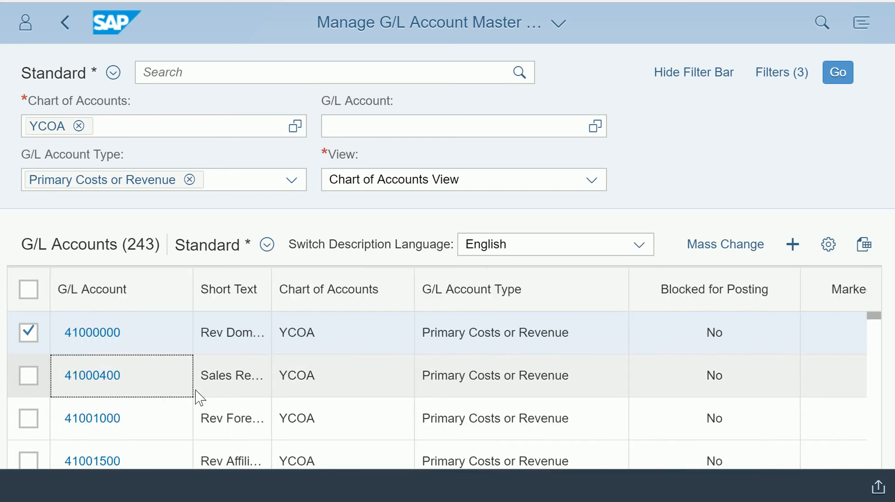
pyautogui.click(100, 335)
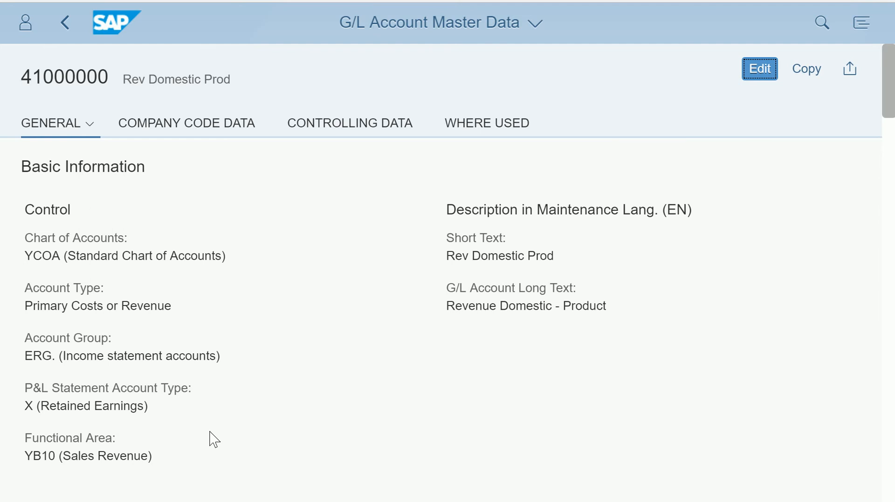
# Step: Review the account's general data, including basic information, consolidation data, administration and descriptions
pyautogui.scroll(-5, 251, 380)
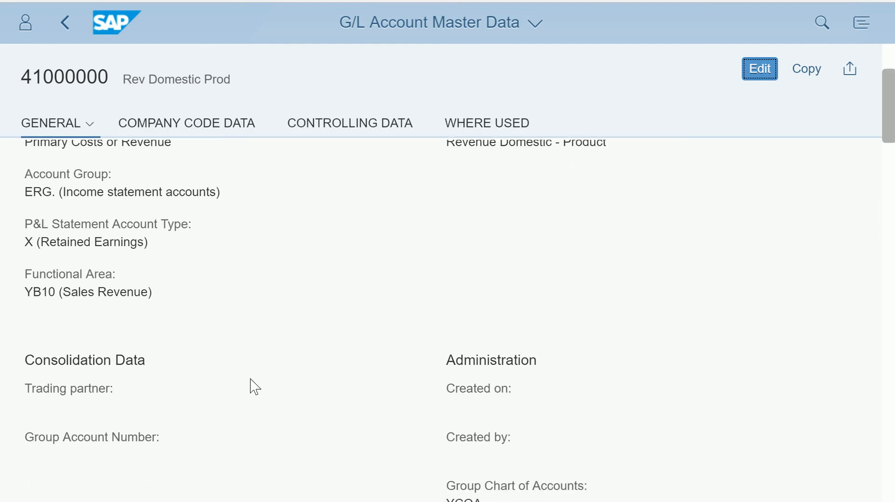
pyautogui.scroll(-2, 251, 386)
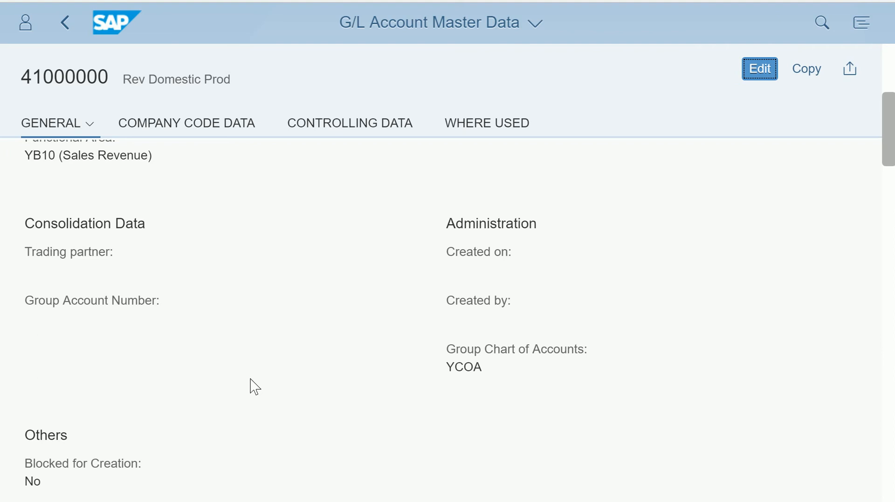
pyautogui.scroll(1, 258, 410)
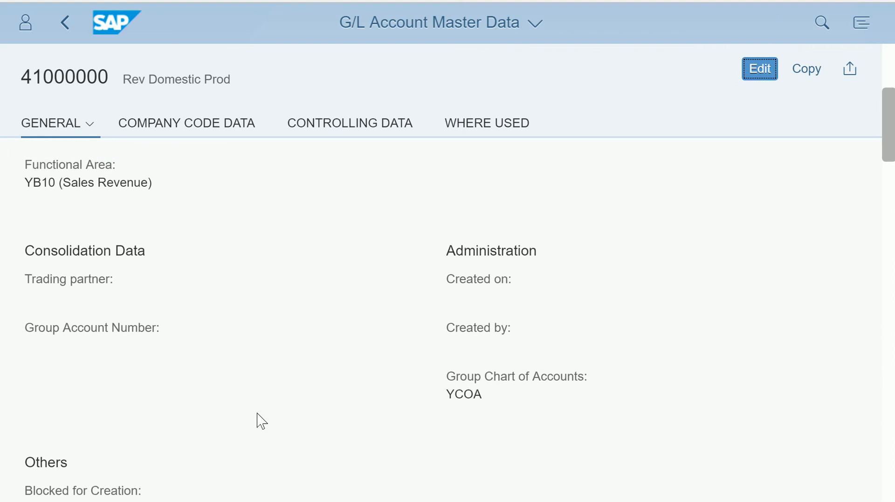
pyautogui.scroll(2, 261, 421)
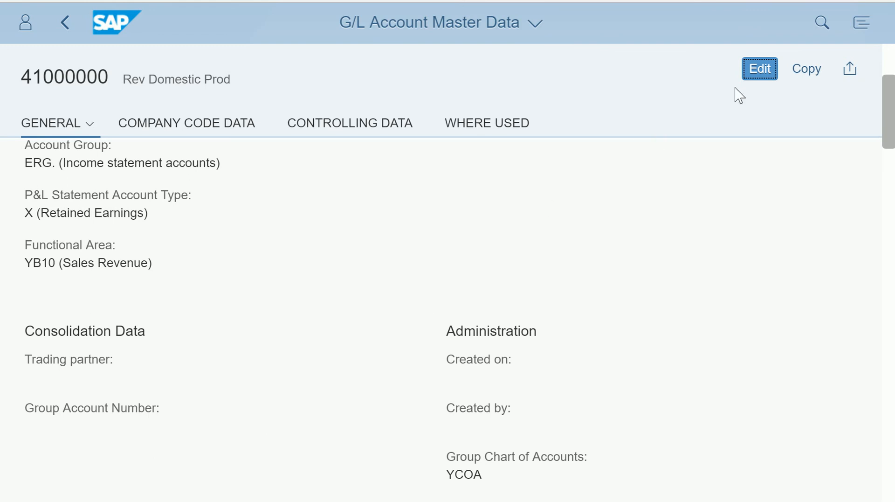
pyautogui.click(759, 80)
pyautogui.scroll(5, 244, 272)
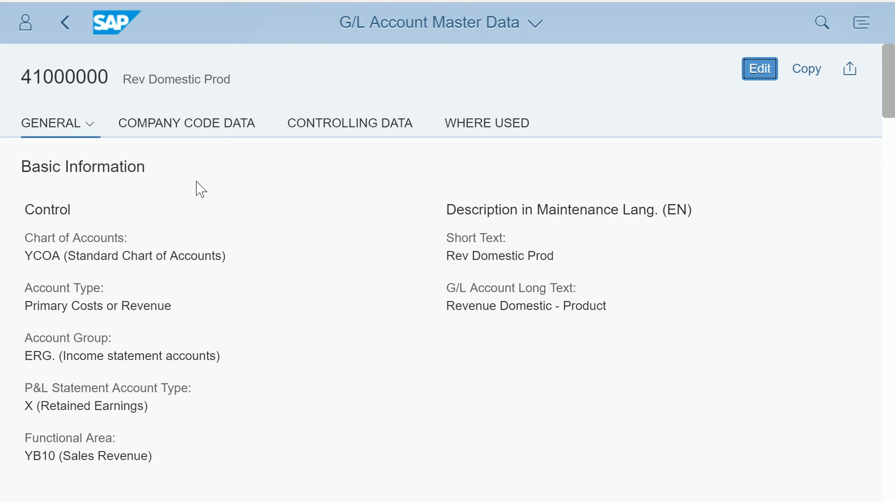
pyautogui.click(542, 320)
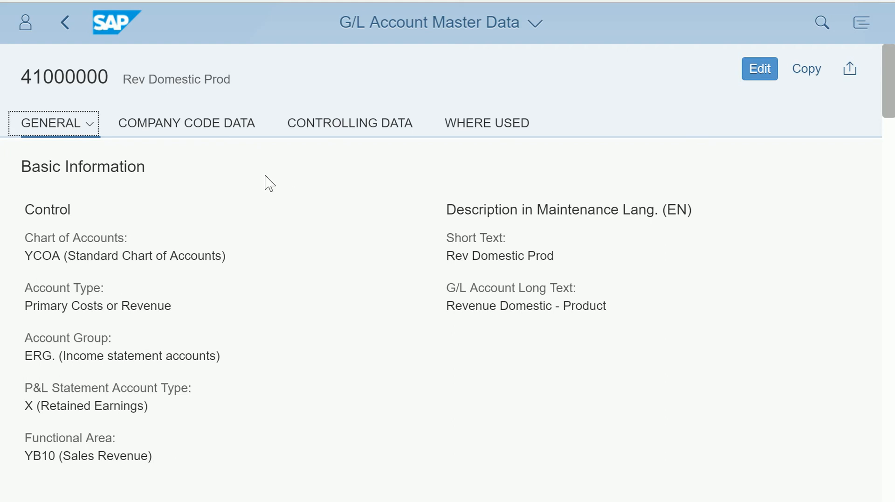
# Step: Open the account's assignment to company code 1710 and review its control data, from account control to multi currency accounting
pyautogui.click(176, 131)
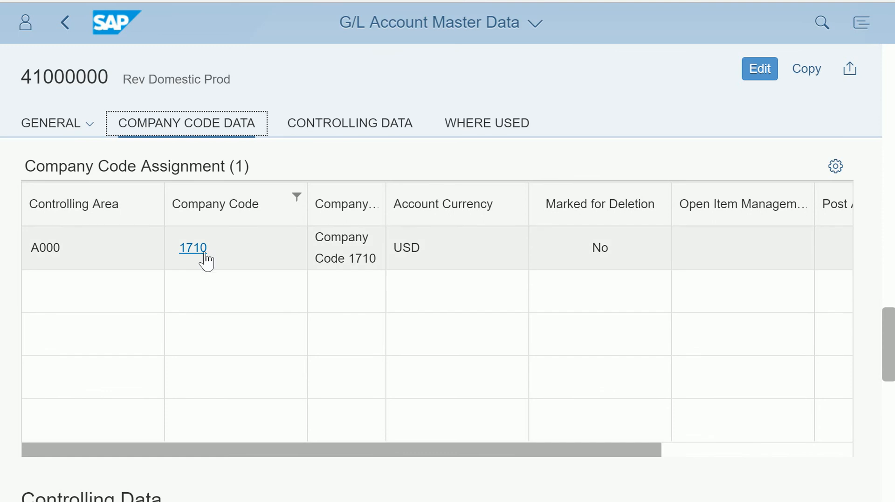
pyautogui.click(193, 248)
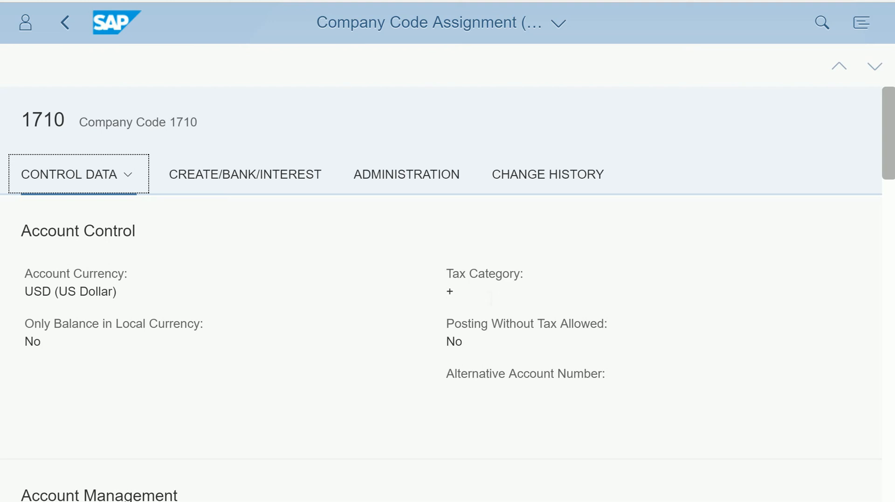
pyautogui.scroll(-4, 491, 298)
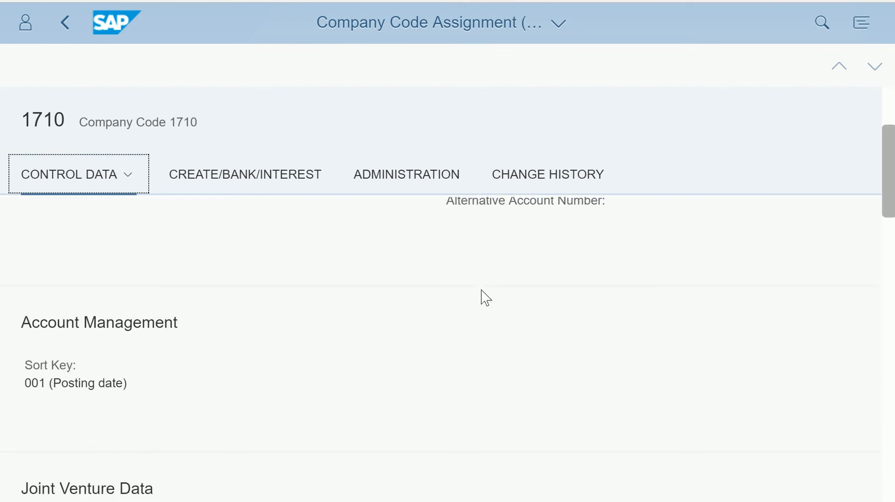
pyautogui.scroll(-6, 486, 297)
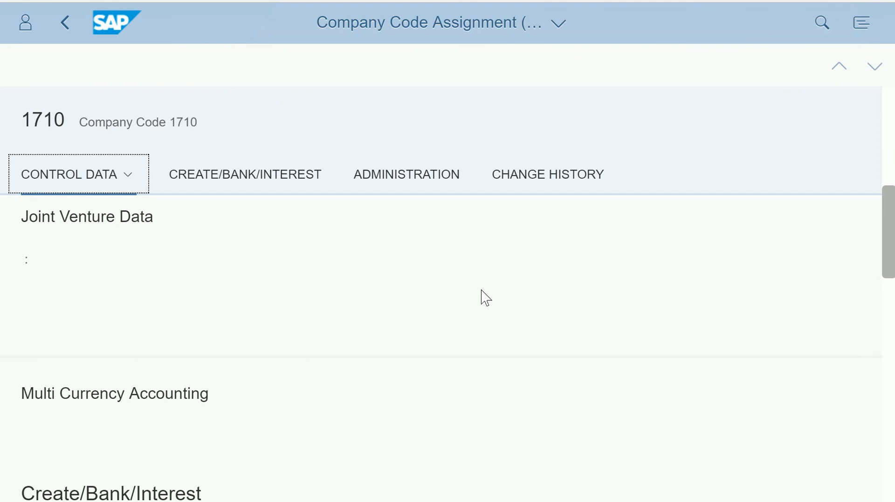
pyautogui.scroll(2, 486, 298)
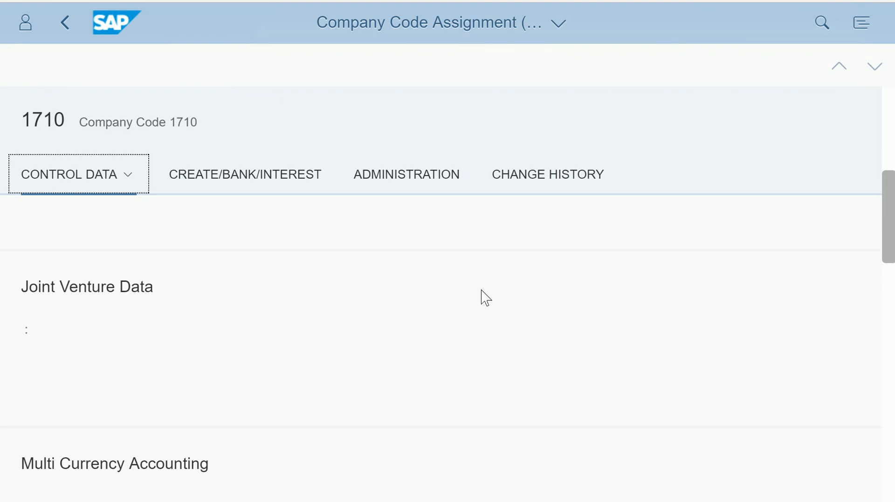
pyautogui.scroll(5, 486, 297)
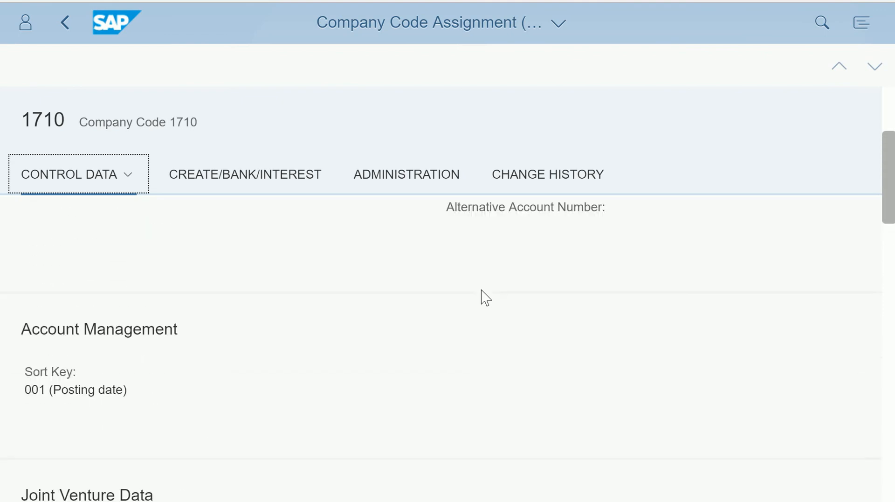
pyautogui.scroll(4, 487, 297)
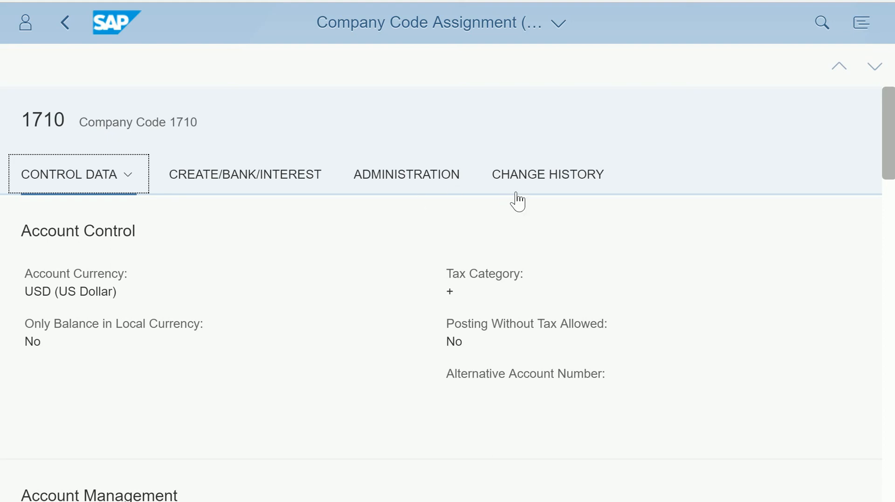
# Step: Examine the change history and administration details of the company code 1710 assignment
pyautogui.click(529, 184)
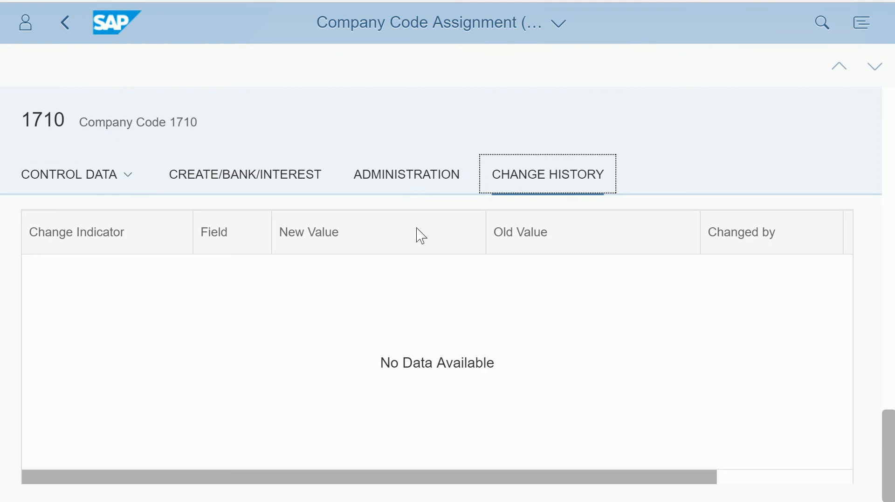
pyautogui.click(390, 177)
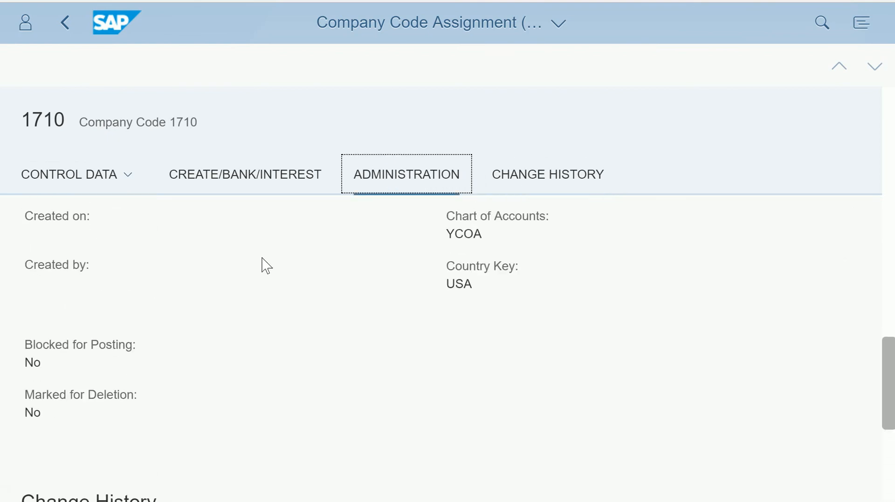
pyautogui.scroll(-5, 234, 298)
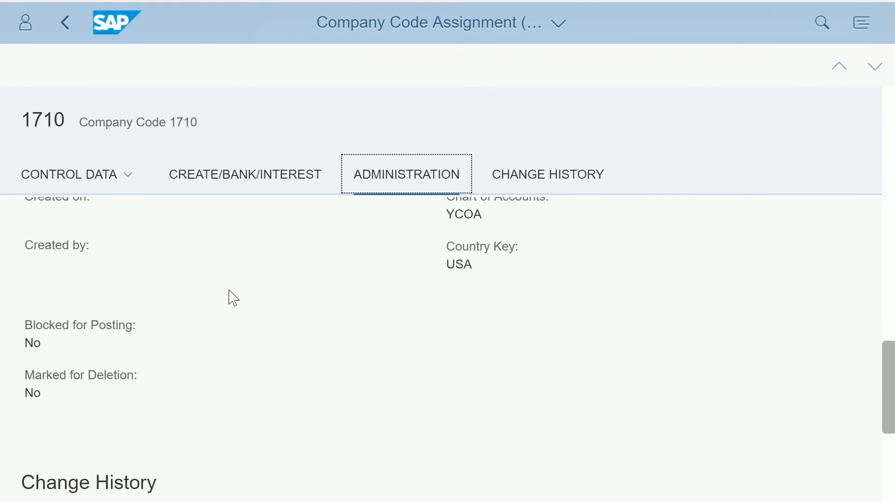
pyautogui.scroll(5, 234, 298)
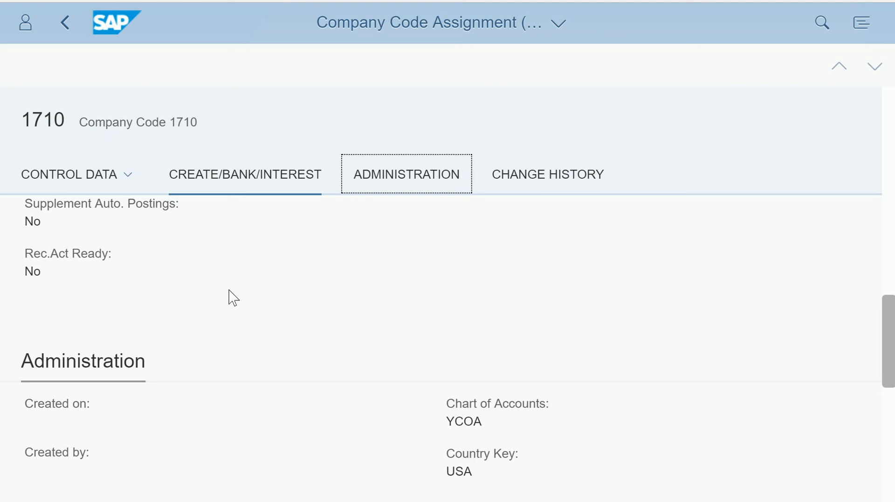
# Step: Go back over the company code 1710 assignment's control data, from multi currency accounting up to account control
pyautogui.scroll(6, 332, 286)
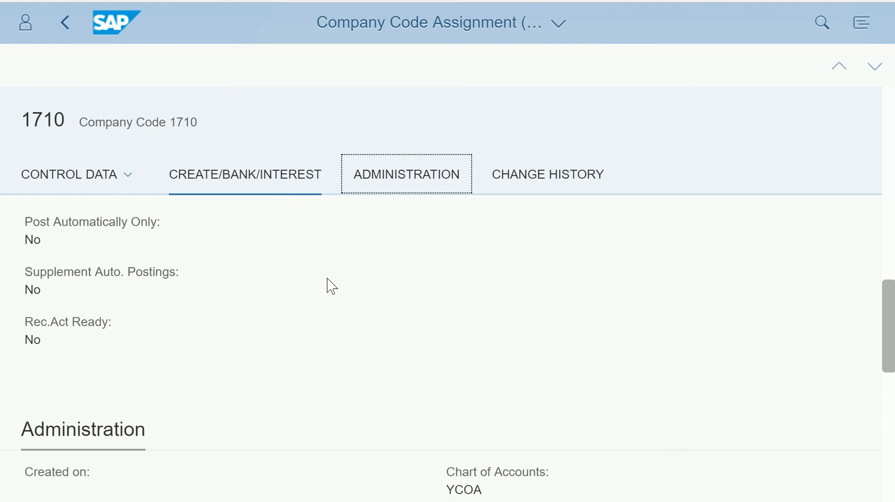
pyautogui.scroll(5, 332, 285)
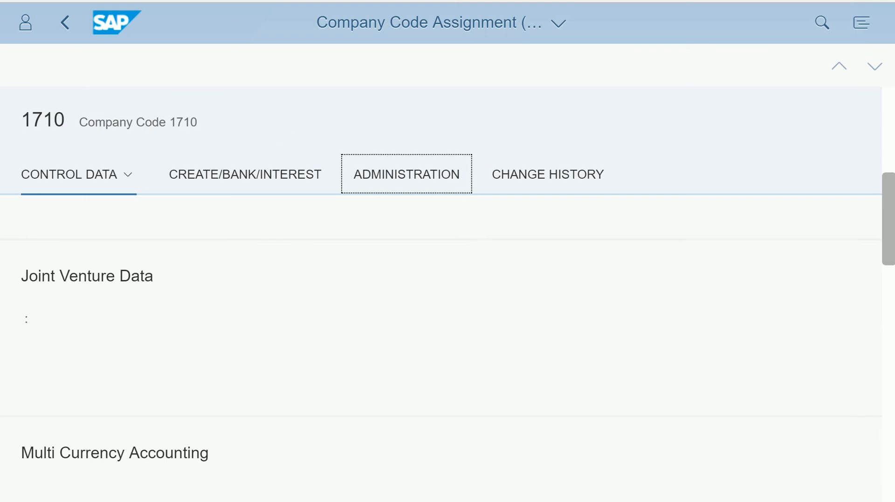
pyautogui.click(55, 178)
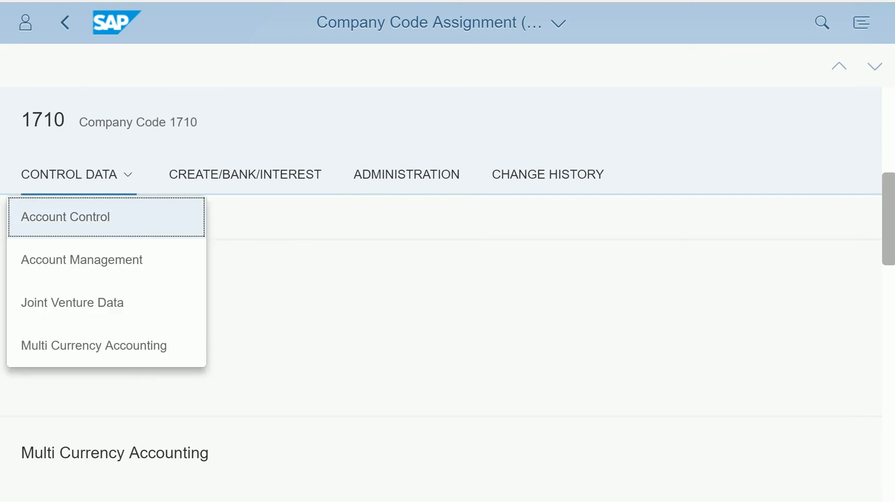
pyautogui.click(169, 134)
pyautogui.click(73, 184)
pyautogui.scroll(1, 891, 115)
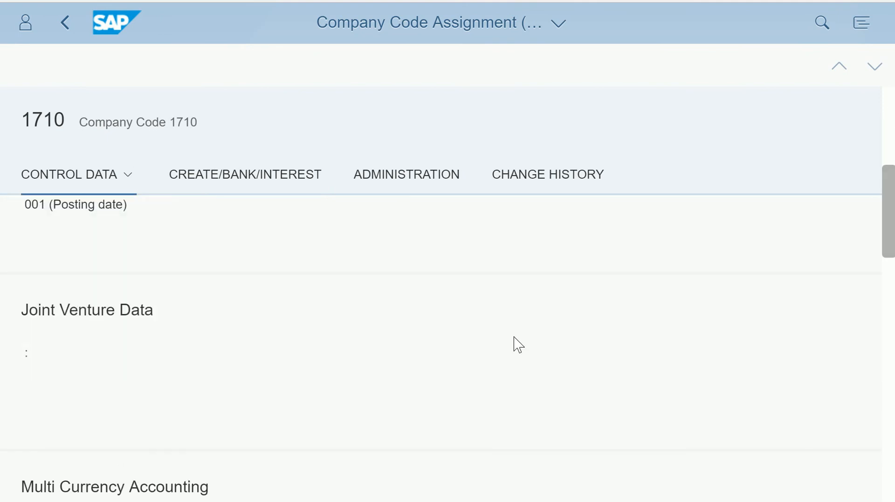
pyautogui.scroll(5, 514, 344)
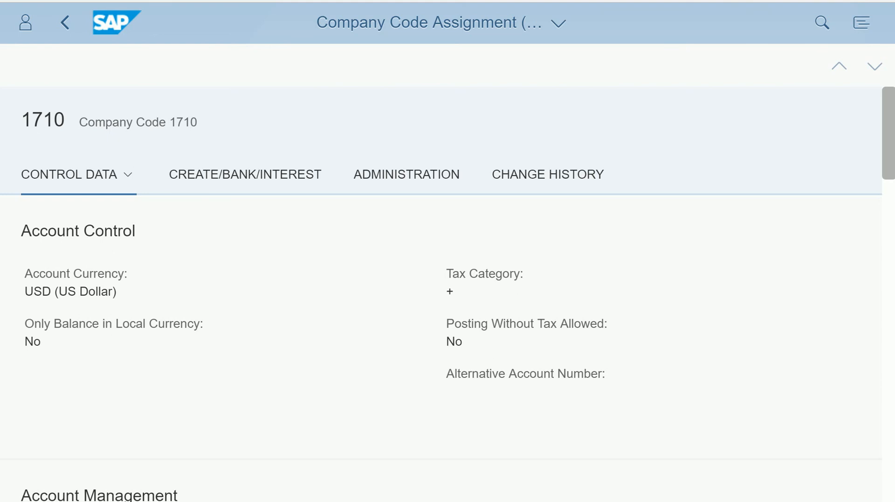
# Step: Return to the Rev Domestic Prod account's master data and display its general basic information
pyautogui.click(66, 26)
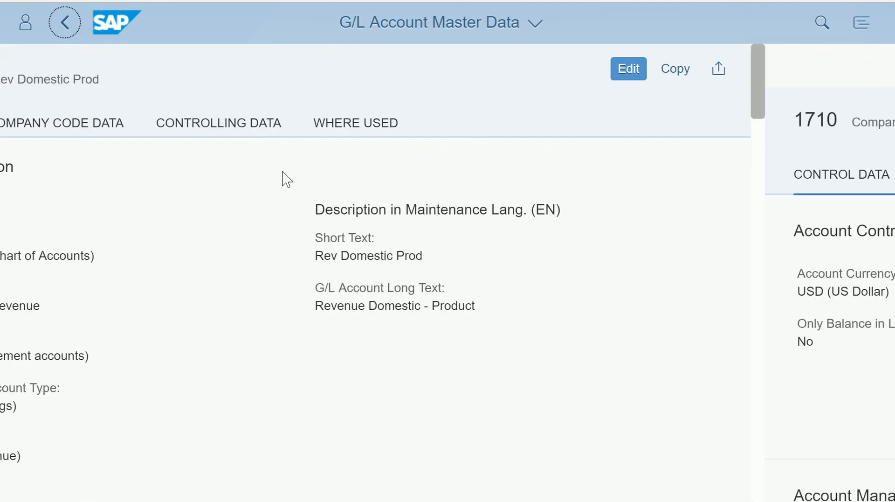
pyautogui.click(56, 125)
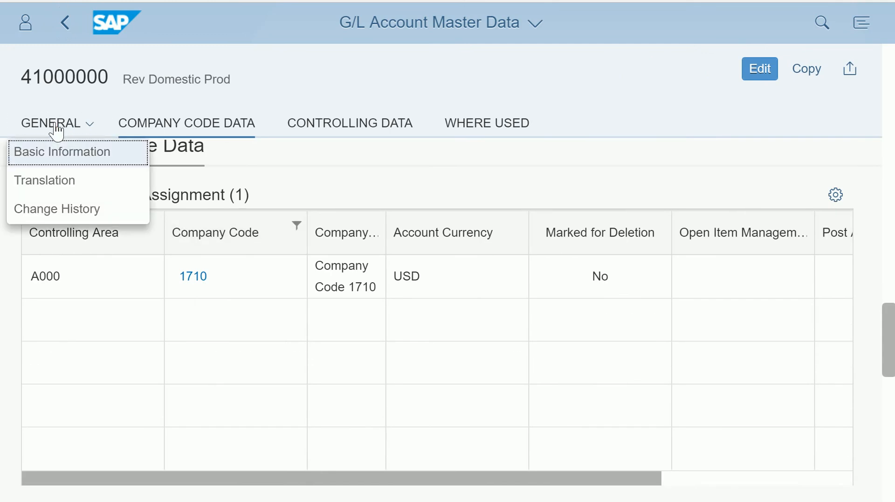
pyautogui.click(49, 150)
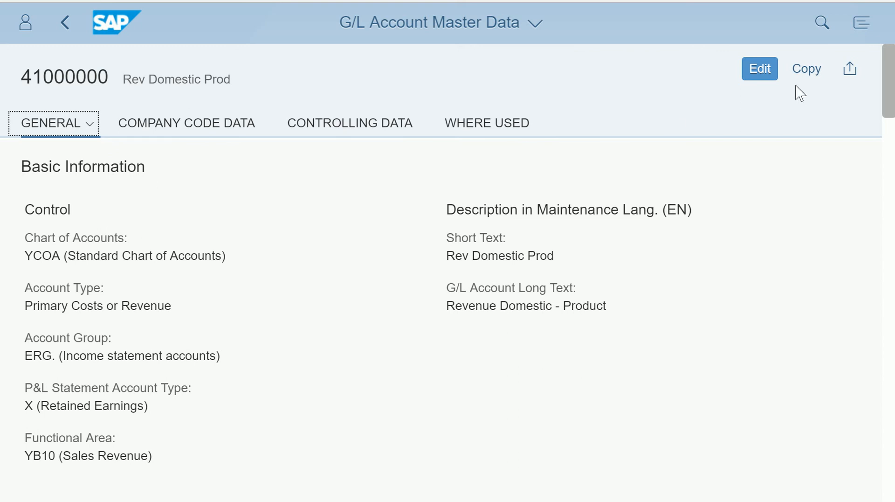
# Step: Create a copy of the Rev Domestic Prod account and enter a new G/L account number for it
pyautogui.click(812, 79)
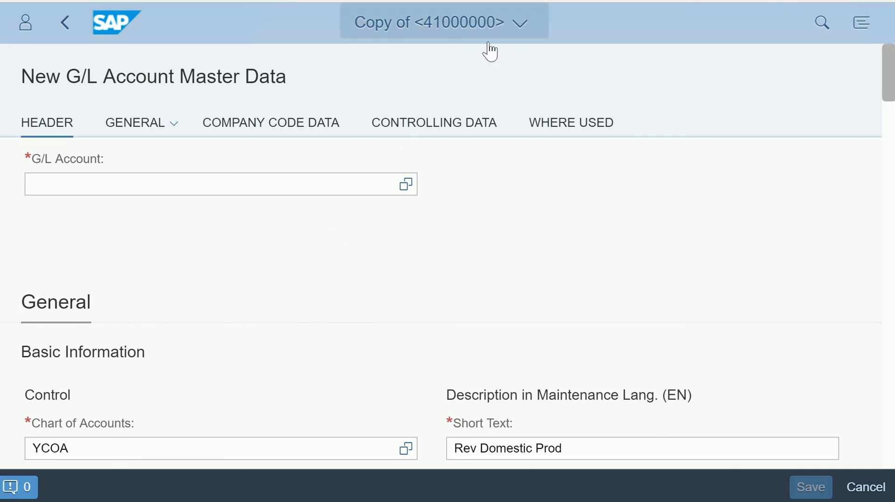
pyautogui.click(67, 189)
pyautogui.write('41')
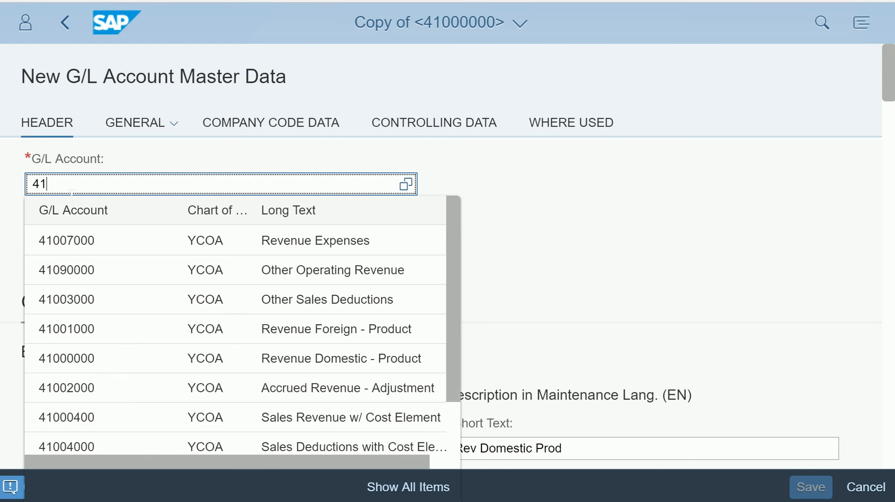
pyautogui.write('00')
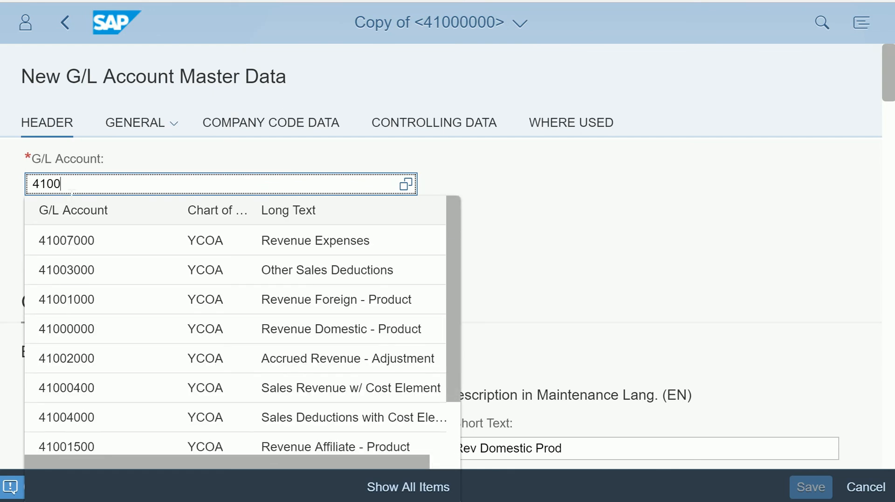
pyautogui.write('00')
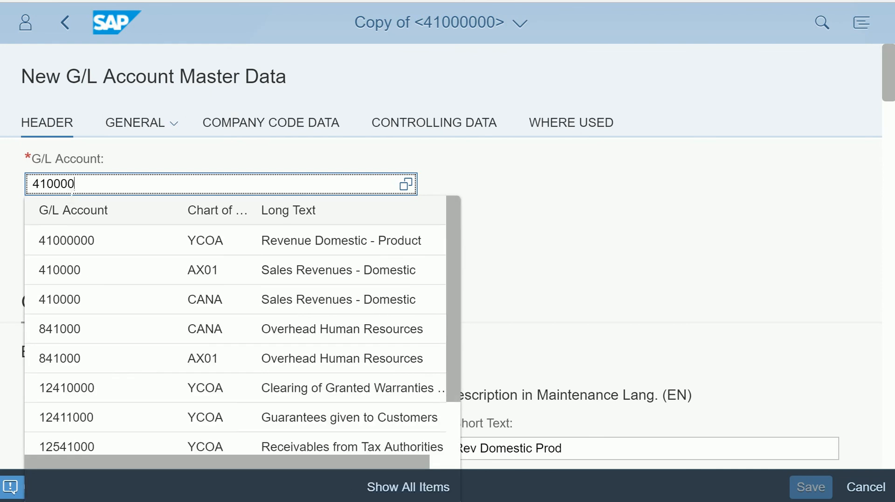
pyautogui.write('0')
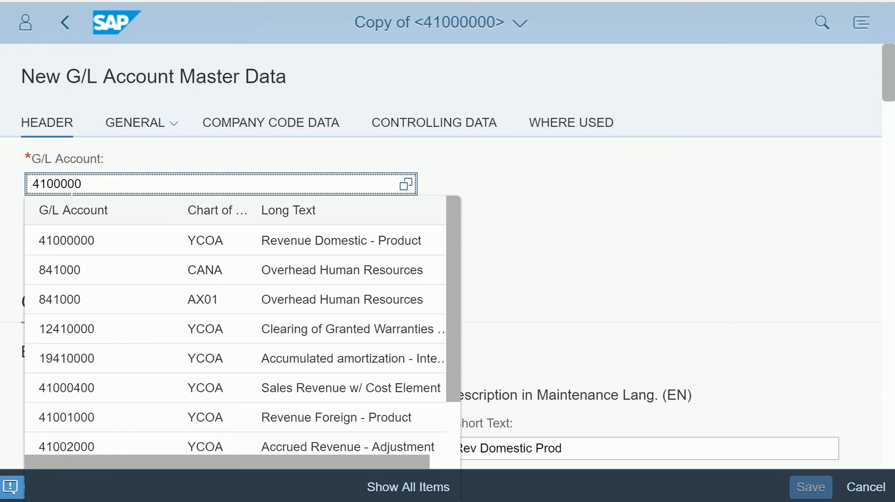
pyautogui.click(88, 246)
pyautogui.press('BackSpace')
pyautogui.write('1')
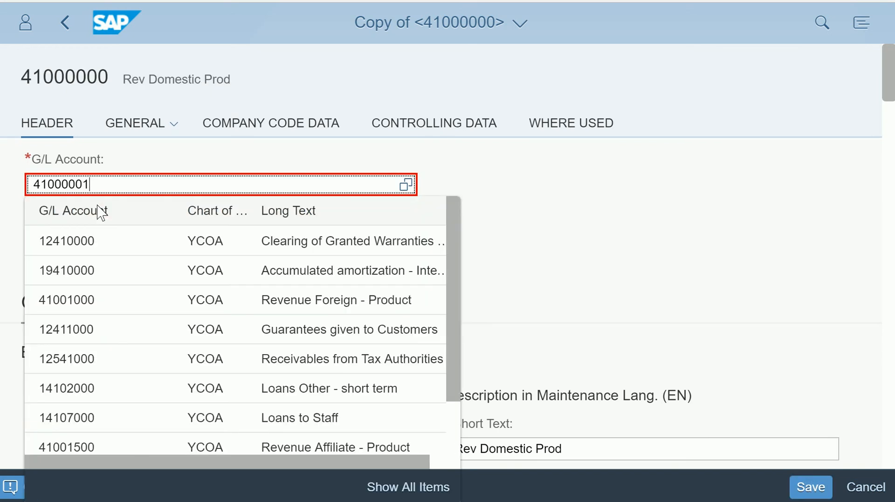
pyautogui.press('BackSpace')
pyautogui.press('BackSpace')
pyautogui.write('10')
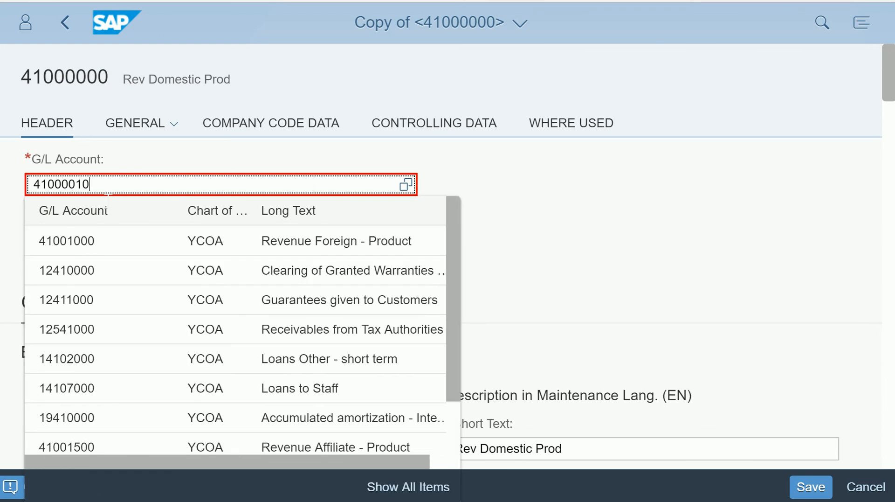
pyautogui.press('Return')
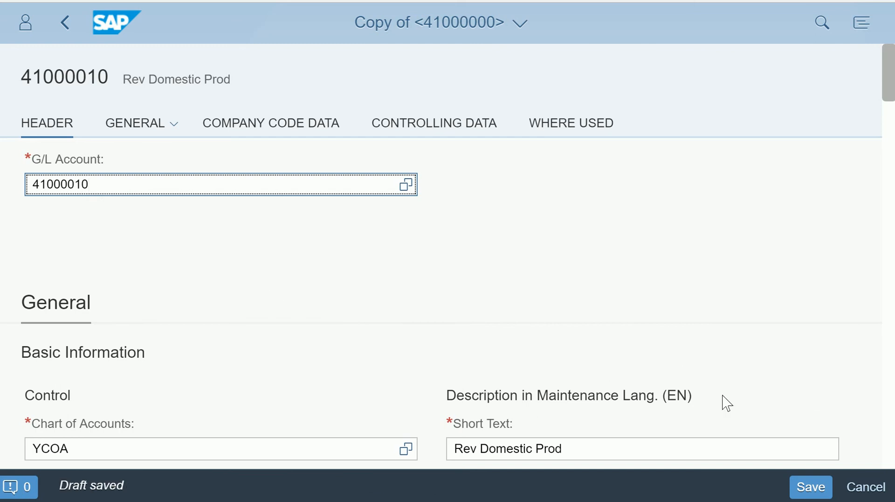
# Step: Try to save the copied G/L account, then discard the draft
pyautogui.click(802, 487)
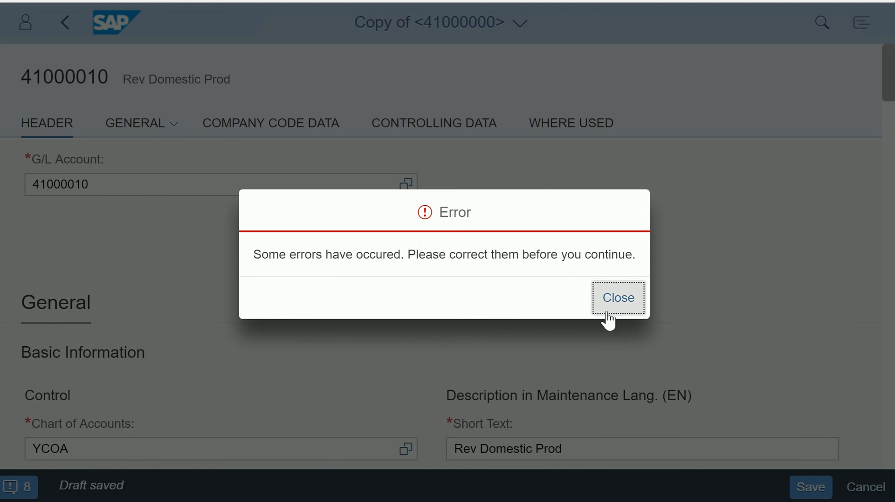
pyautogui.click(618, 302)
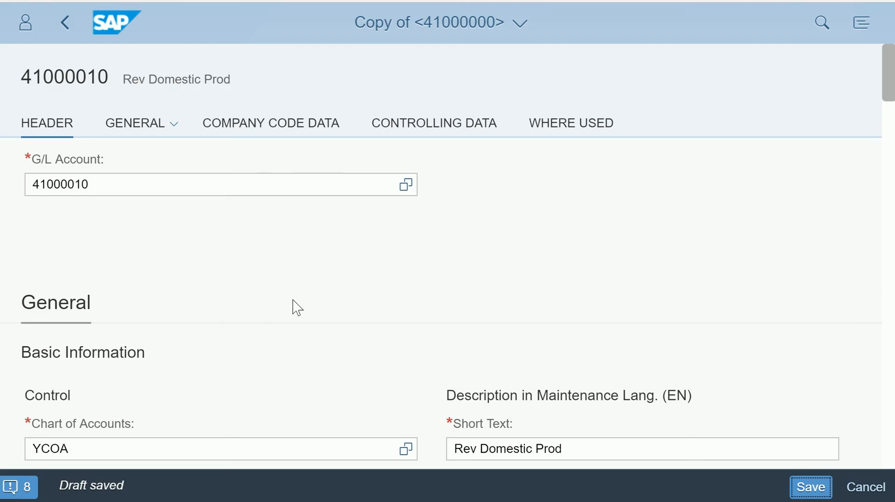
pyautogui.scroll(-1, 384, 303)
pyautogui.scroll(-4, 385, 303)
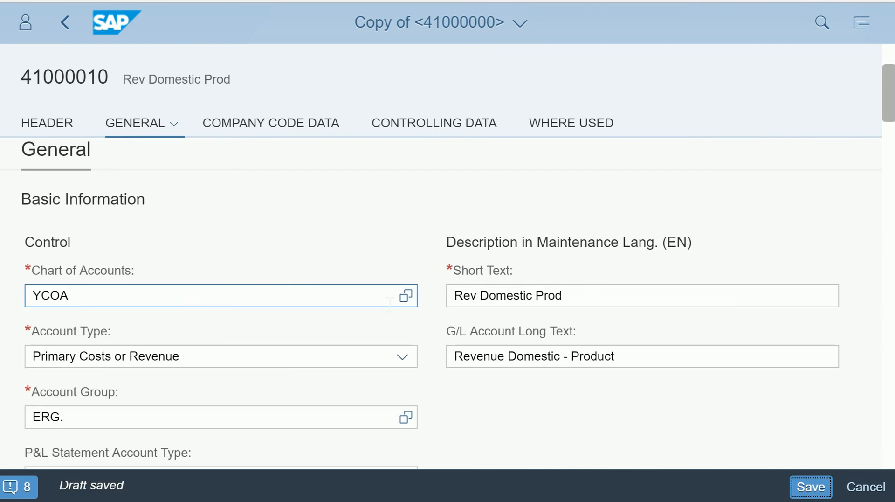
pyautogui.scroll(-2, 389, 302)
pyautogui.scroll(4, 384, 302)
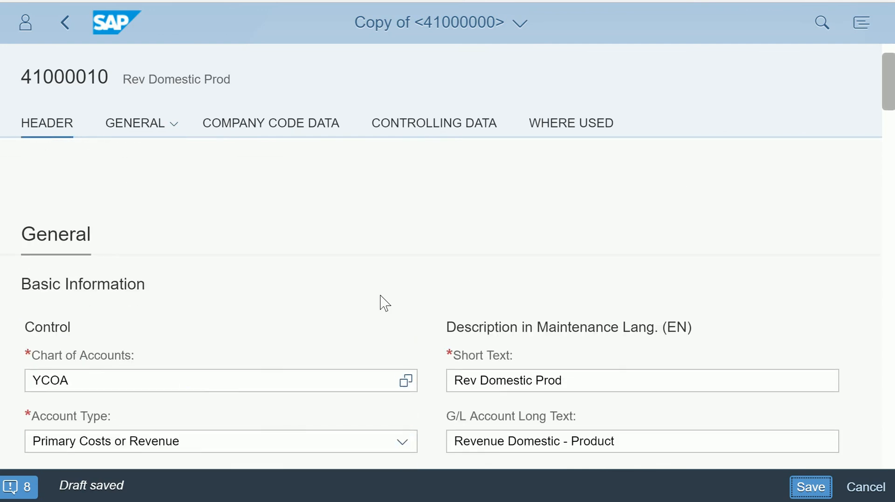
pyautogui.scroll(2, 385, 303)
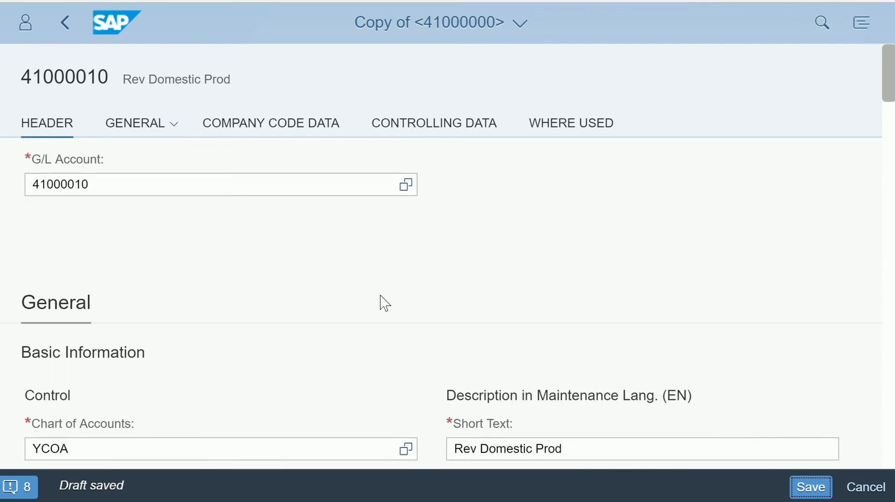
pyautogui.click(520, 153)
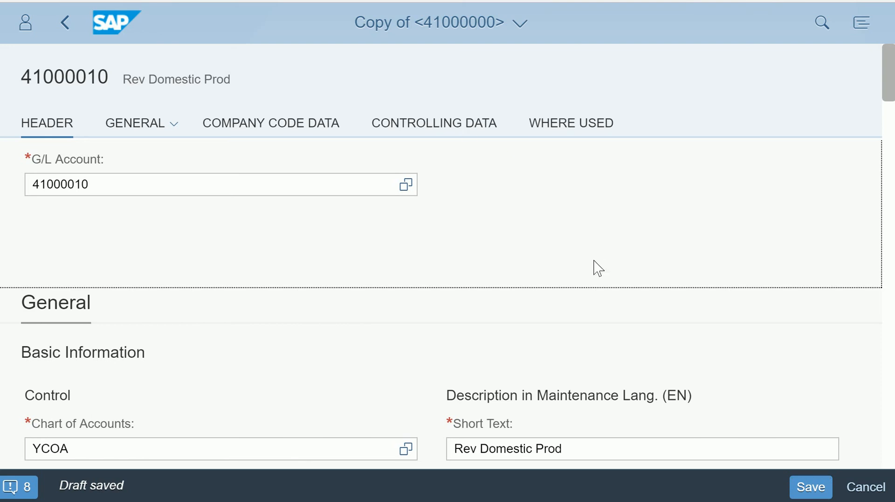
pyautogui.click(860, 488)
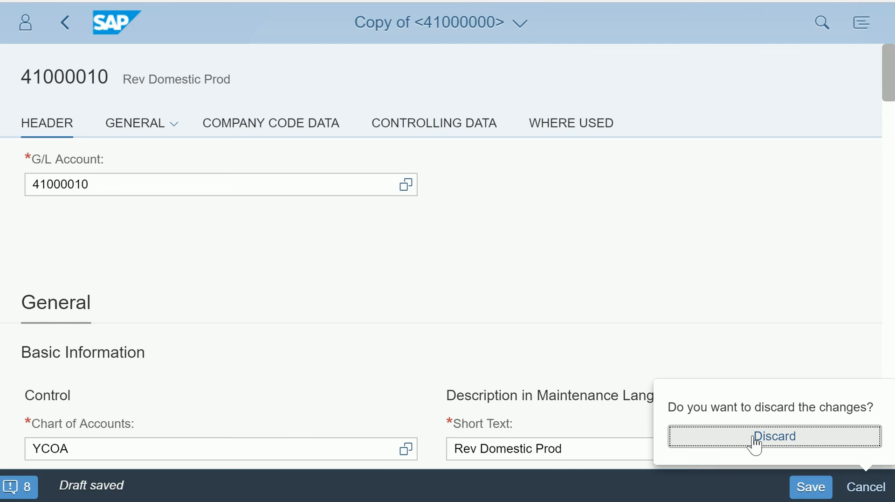
pyautogui.click(754, 438)
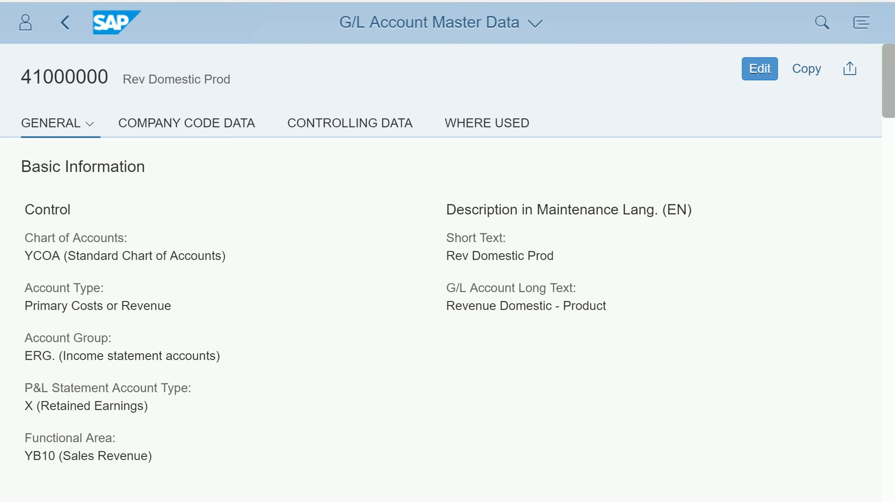
# Step: Leave the account's master data and the G/L account list to return to the home page
pyautogui.click(72, 27)
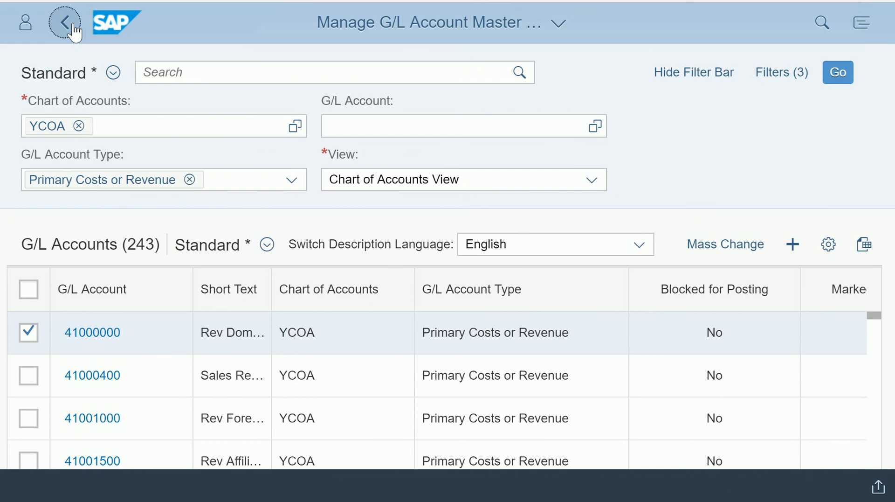
pyautogui.click(72, 29)
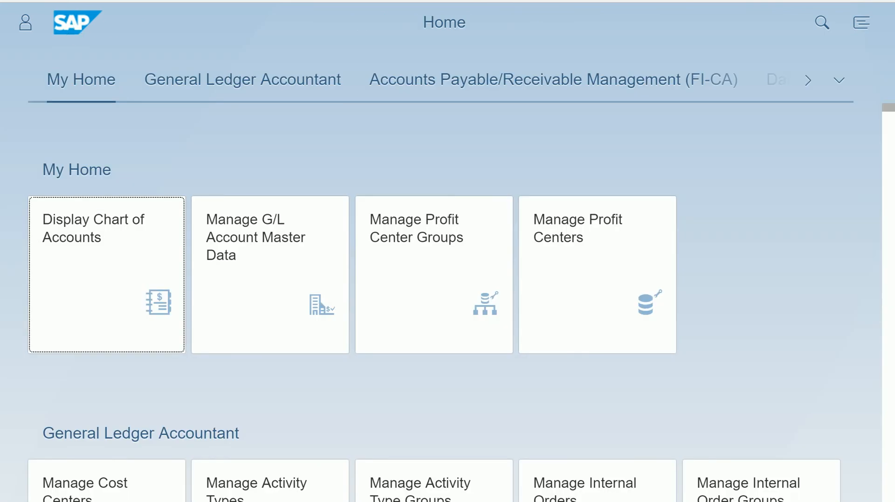